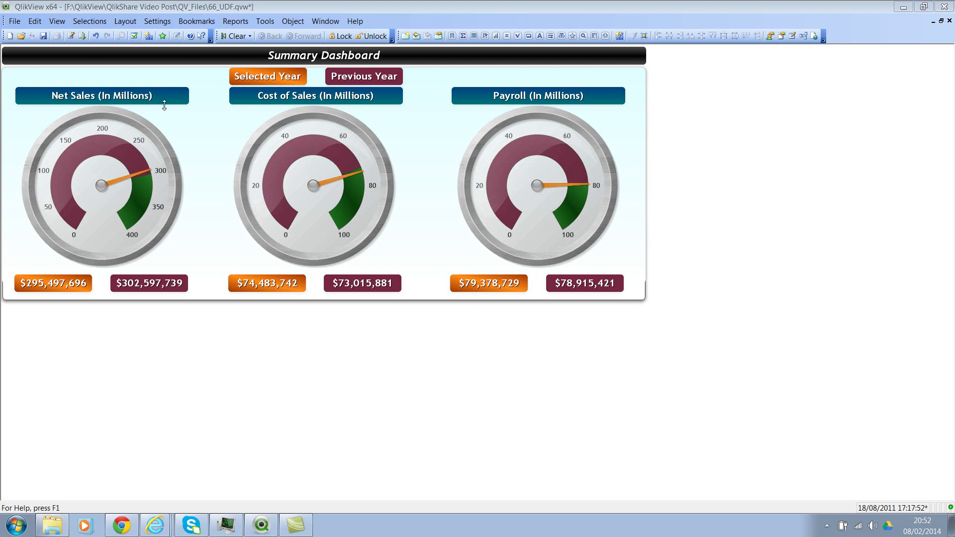
Inspect the Net Sales gauge's expression, which calls udf_CurrentYear with the NetSales argument.
click(241, 434)
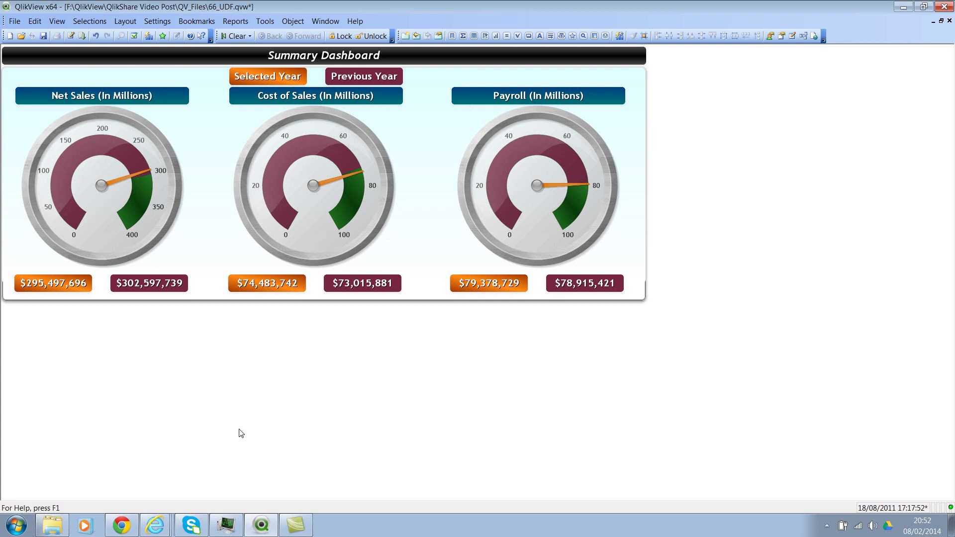
right_click(109, 162)
click(125, 167)
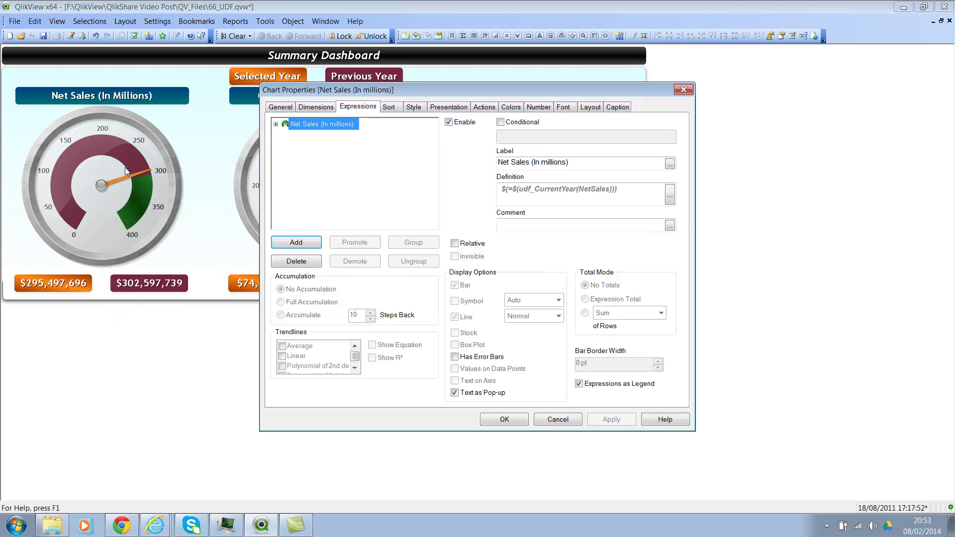
click(316, 107)
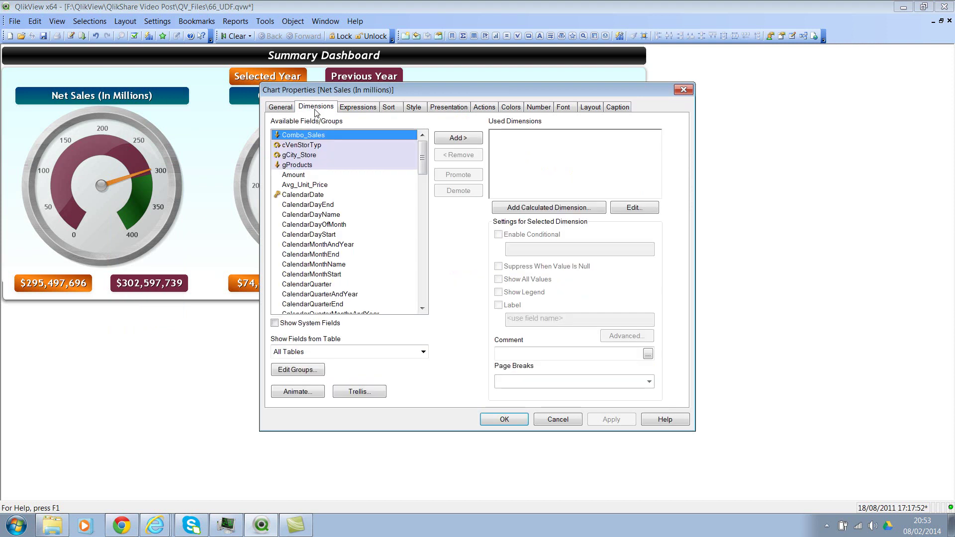
click(361, 108)
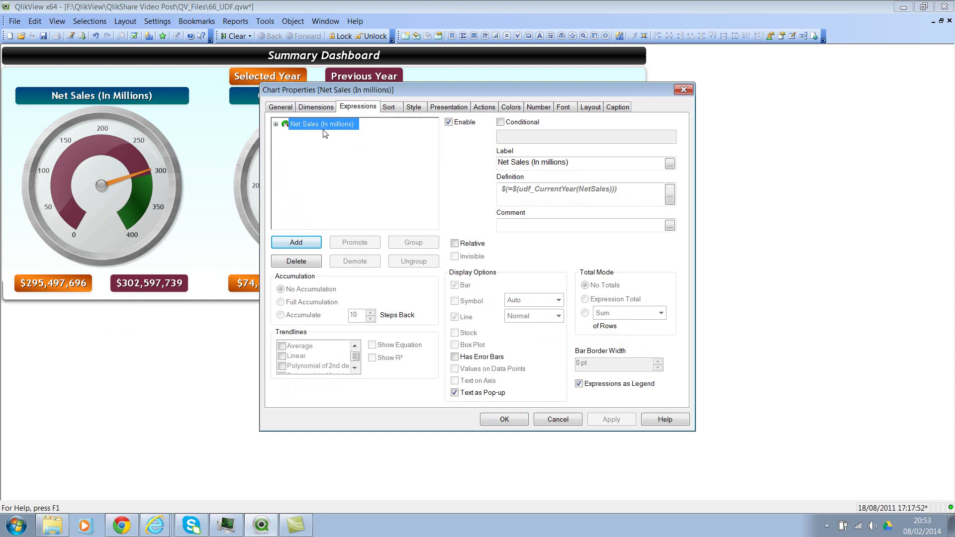
double_click(525, 190)
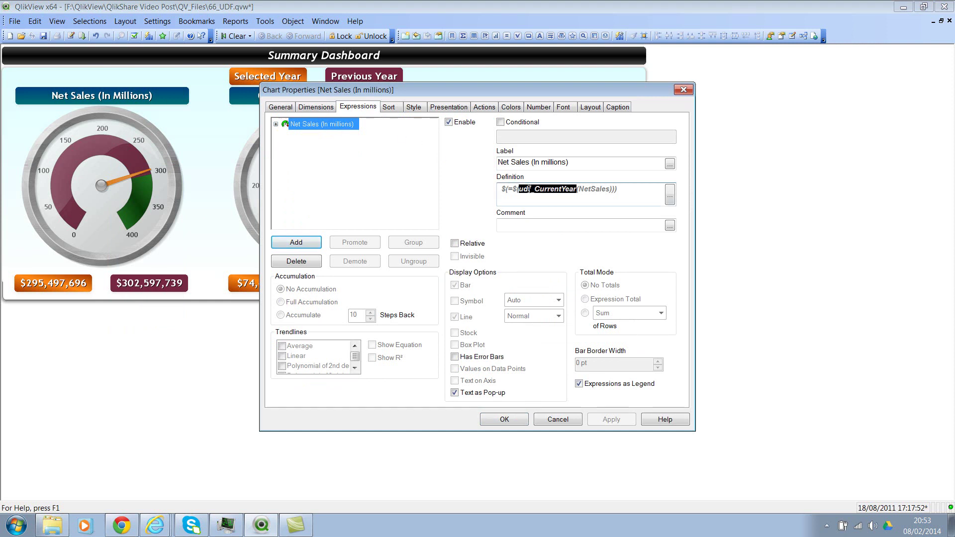
click(533, 189)
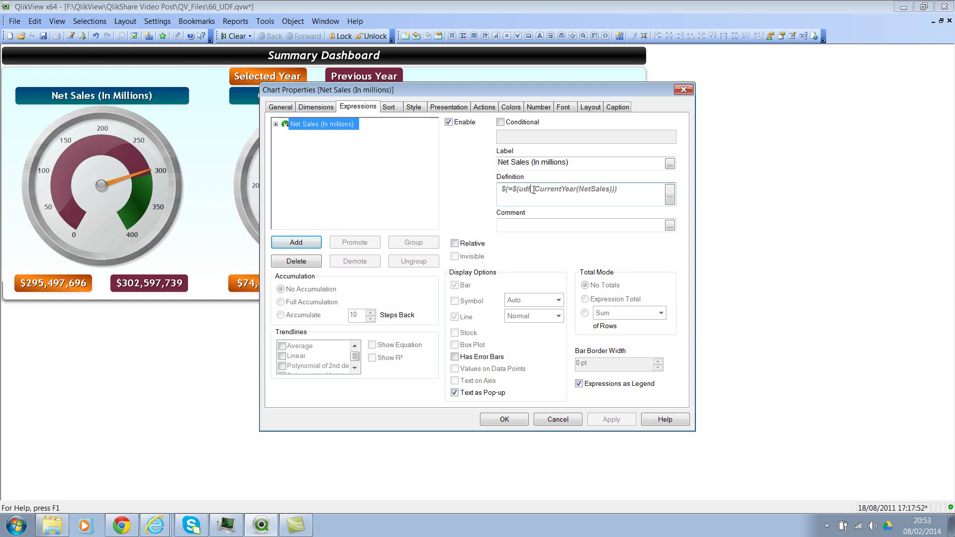
drag(540, 190, 560, 191)
double_click(573, 189)
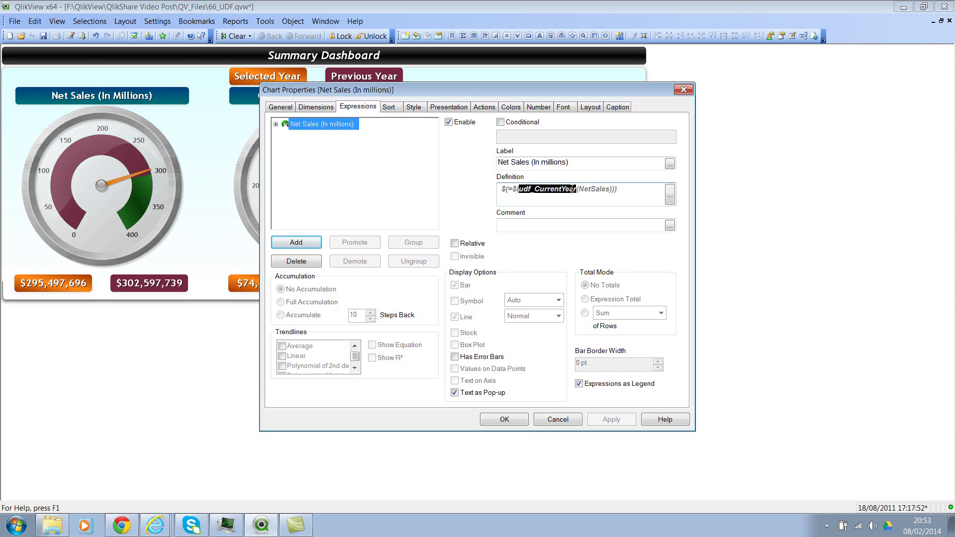
double_click(603, 189)
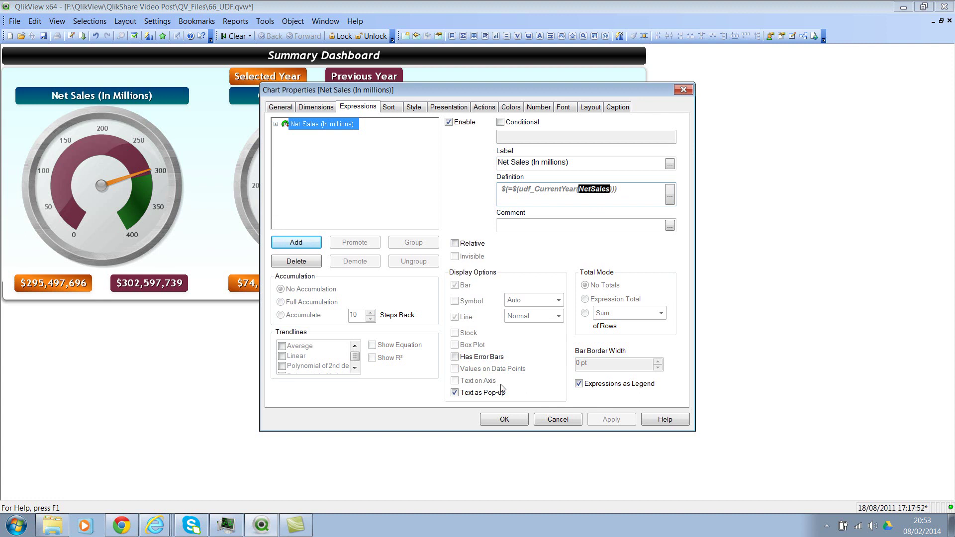
click(504, 419)
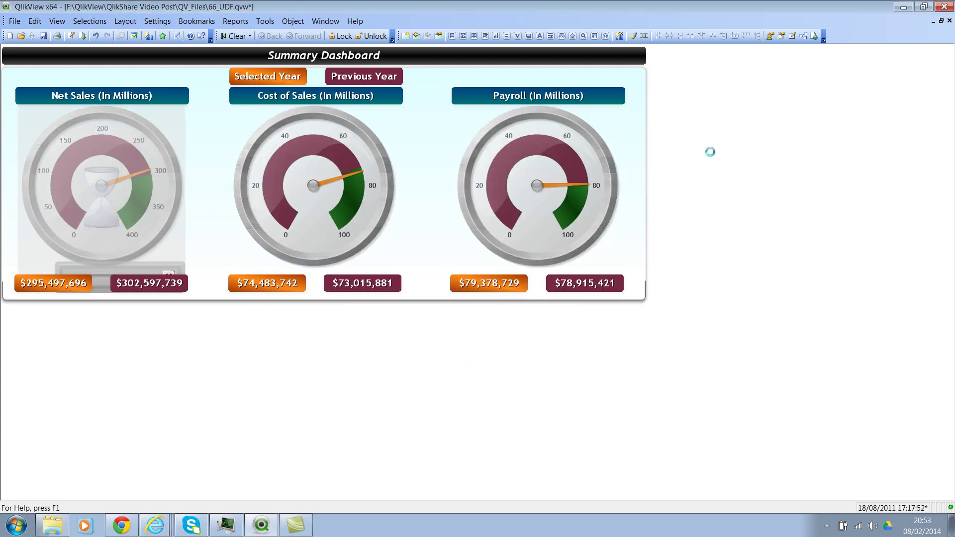
Add NetSales and CostOfSales list boxes side by side at the sheet's top right.
right_click(703, 149)
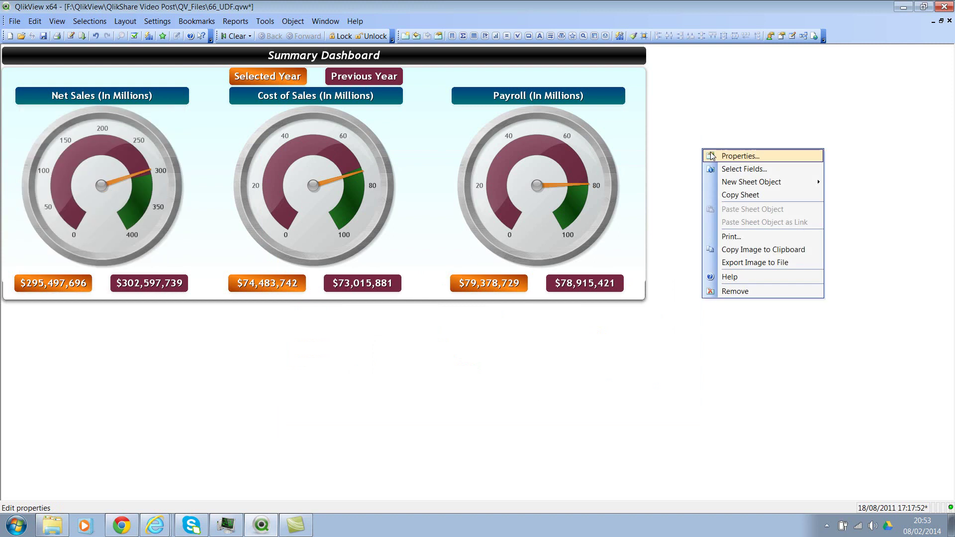
mouse_move(766, 182)
click(841, 190)
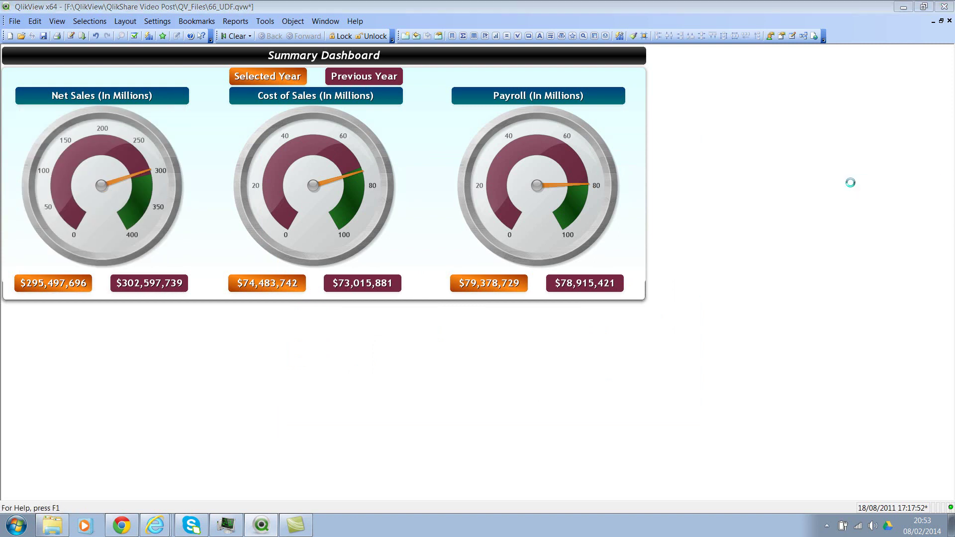
key(Return)
drag(748, 152, 699, 76)
right_click(794, 136)
mouse_move(840, 168)
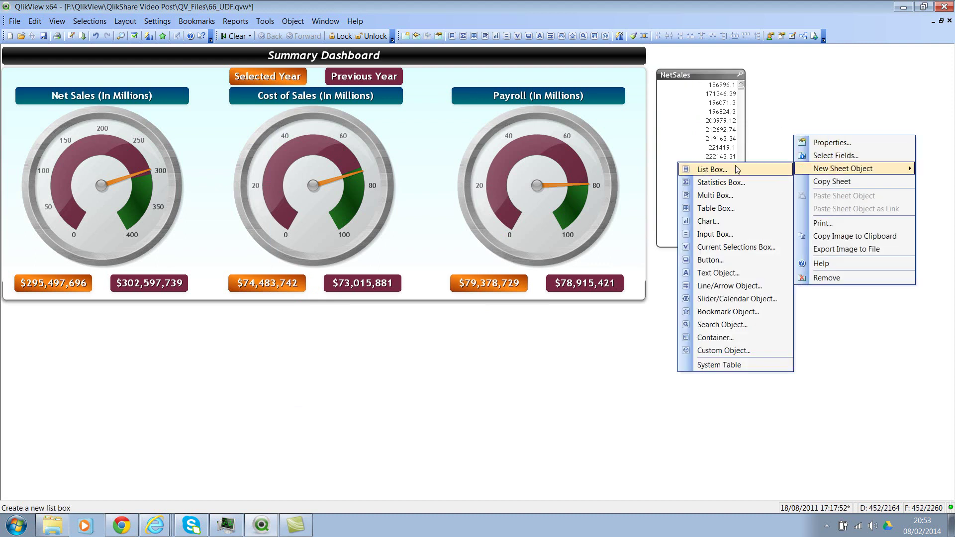
click(727, 170)
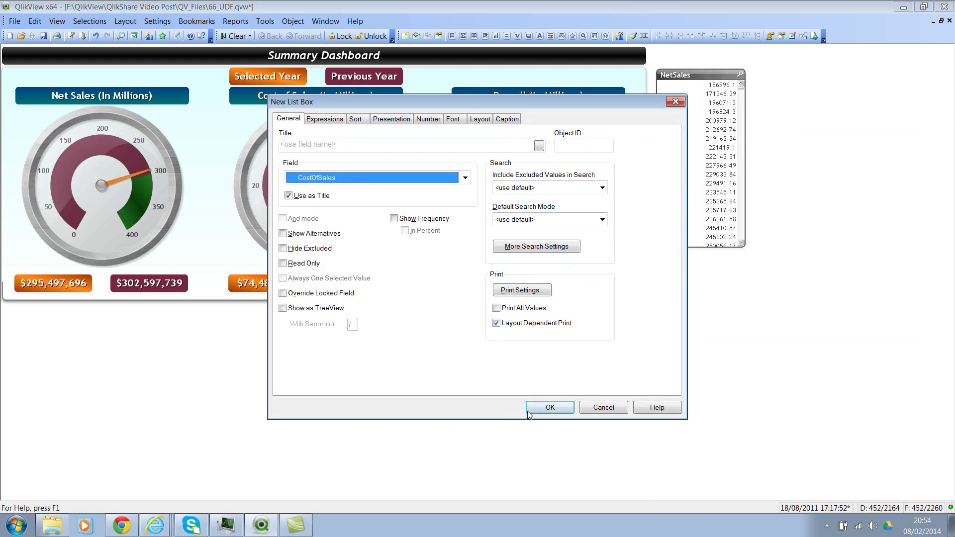
click(529, 412)
drag(827, 148, 786, 83)
Add a Payroll list box and drag it beside the CostOfSales list box.
right_click(703, 342)
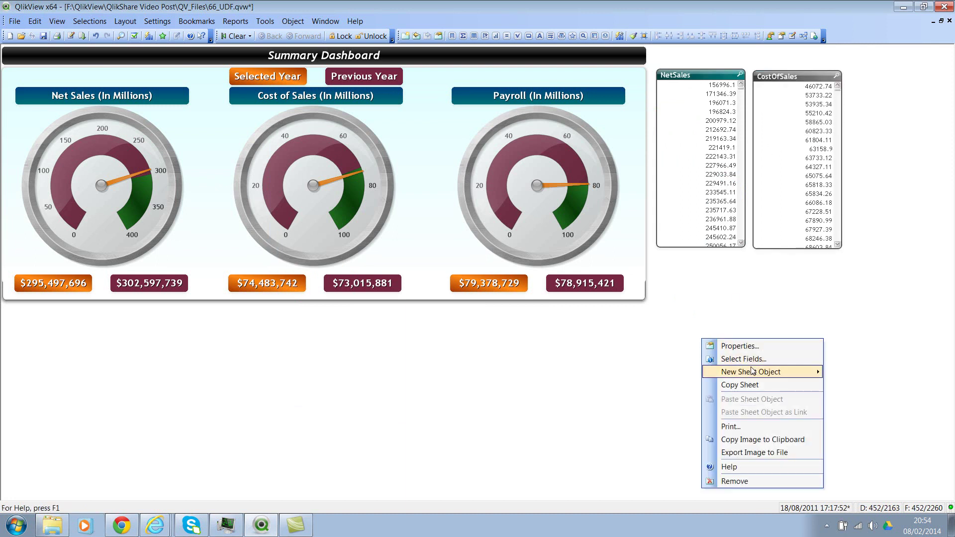
mouse_move(751, 372)
click(846, 306)
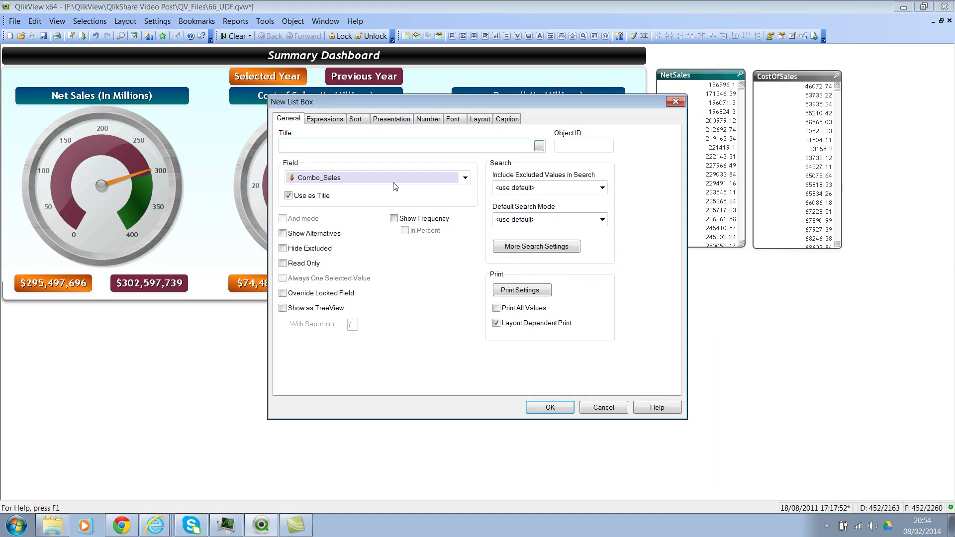
key(Tab)
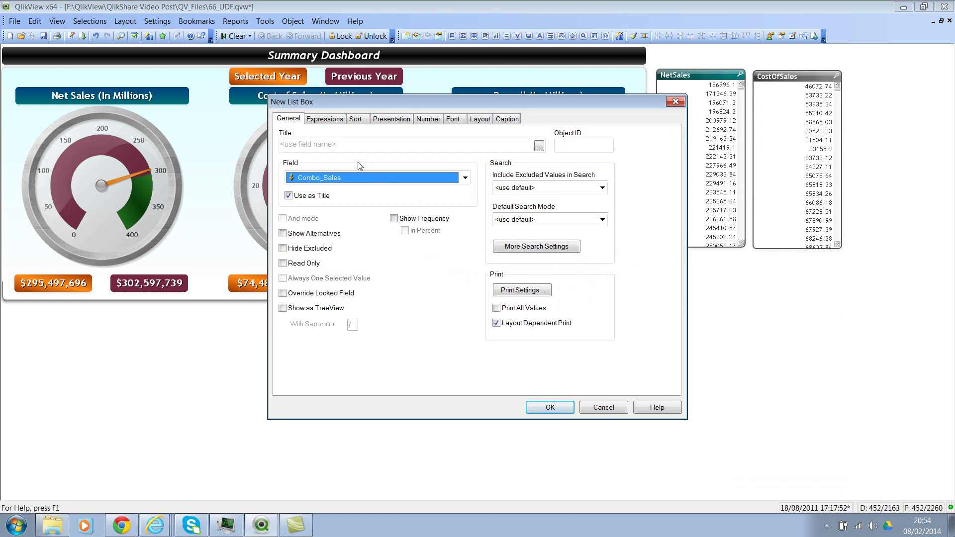
key(p)
key(p)
click(549, 408)
drag(734, 345, 879, 77)
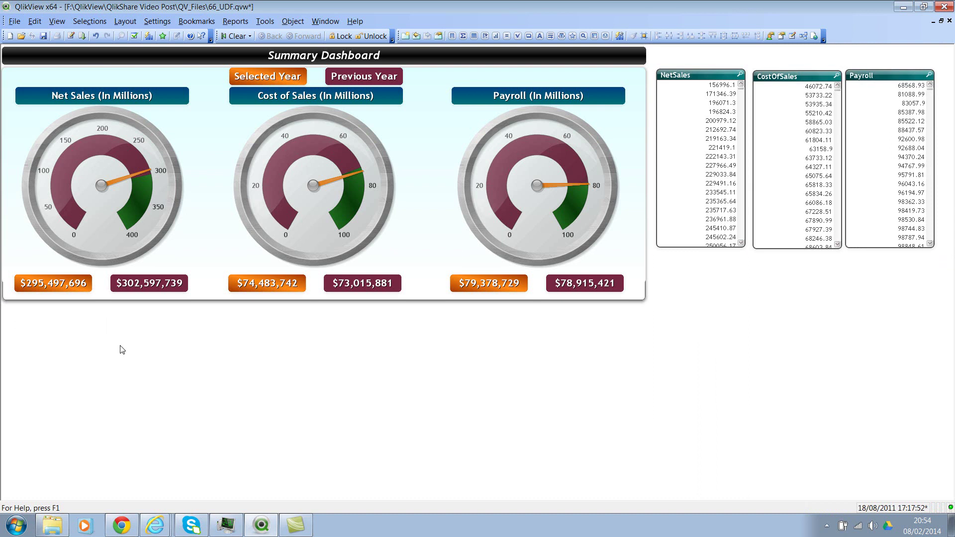
Open the Variable Overview (Ctrl+Alt+V) and select the full udf_CurrentYear definition.
key(ctrl+alt+v)
drag(866, 164, 855, 232)
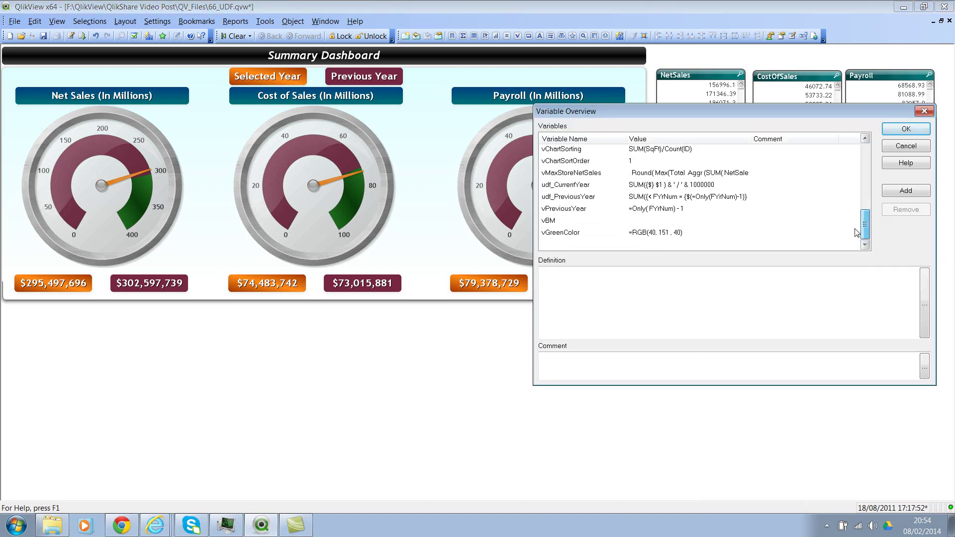
click(565, 186)
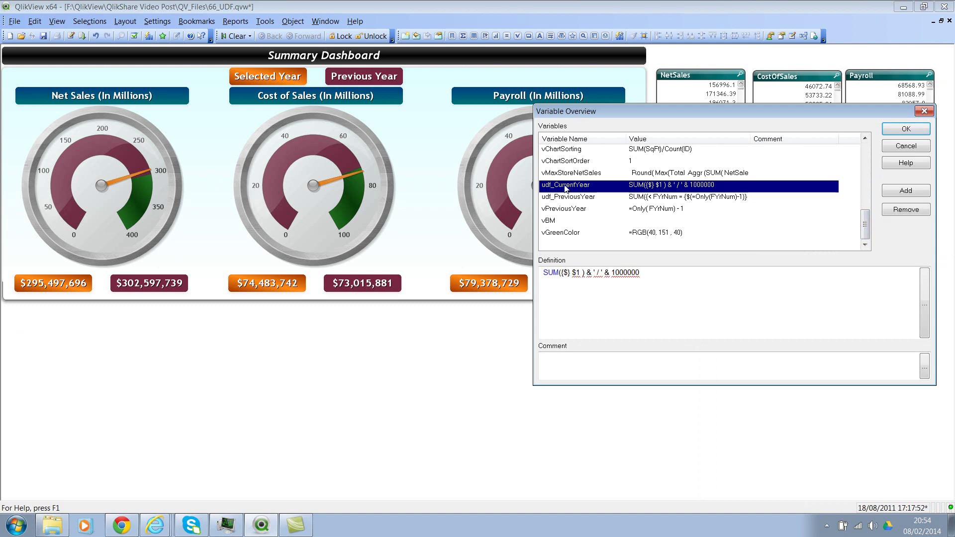
triple_click(599, 279)
key(ctrl+c)
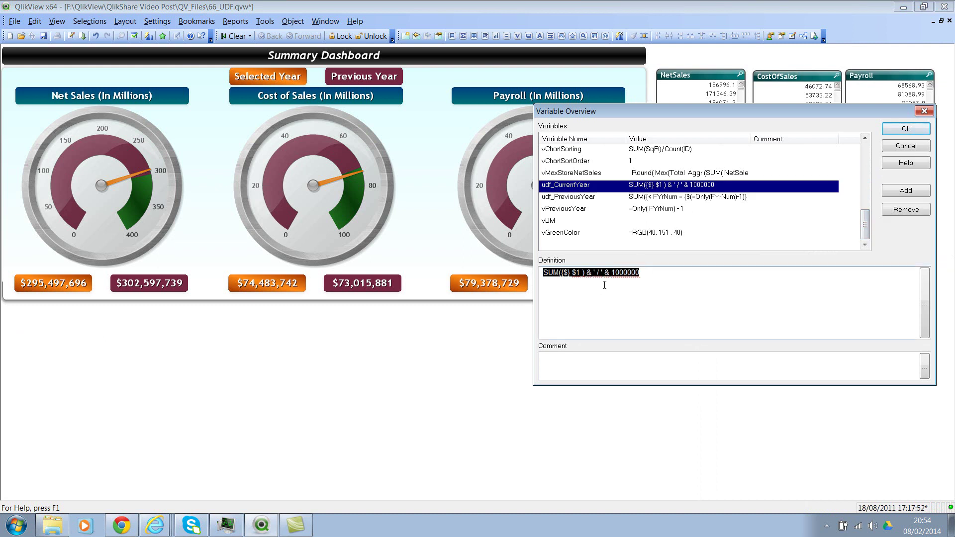
Create a text object with the pasted udf_CurrentYear definition, sized as one wide line under Net Sales.
click(906, 129)
right_click(226, 335)
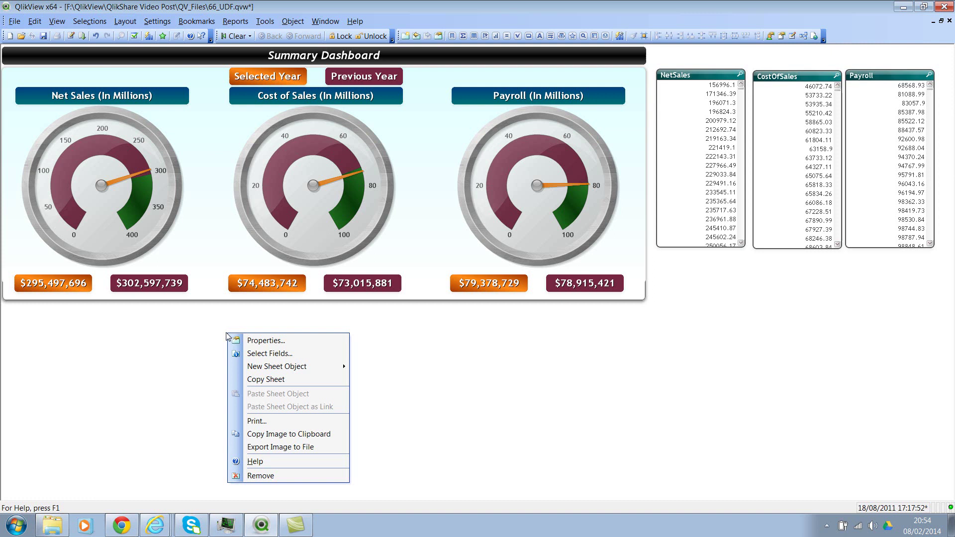
mouse_move(309, 367)
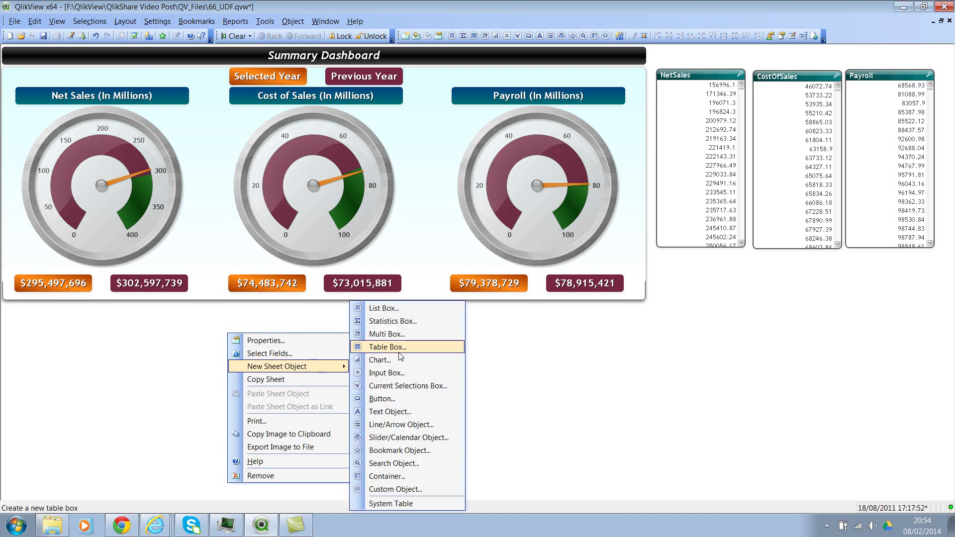
click(405, 411)
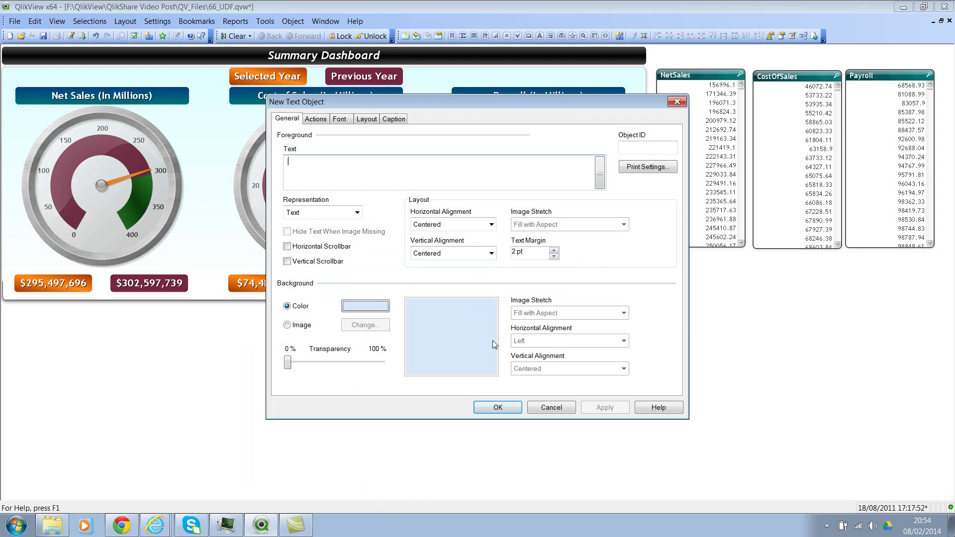
key(ctrl+v)
click(496, 406)
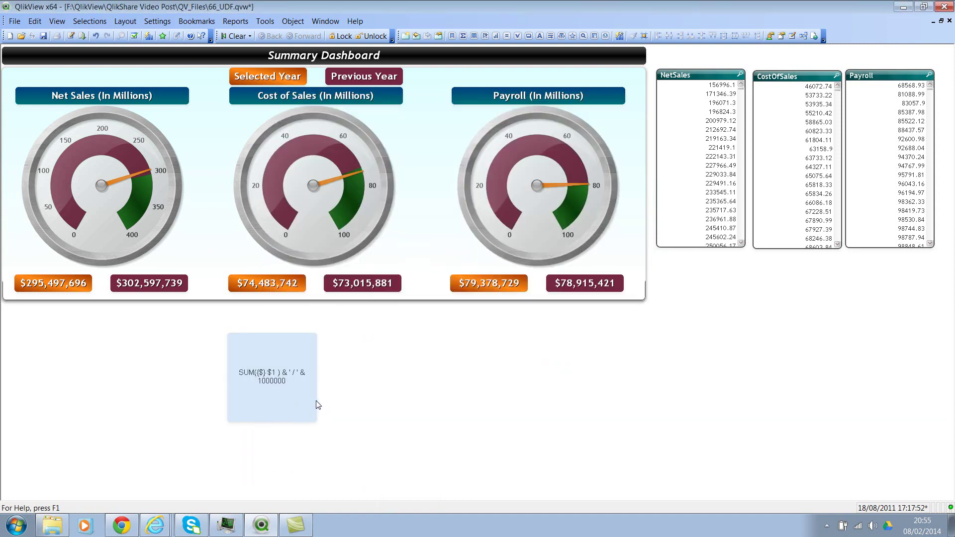
drag(309, 422, 315, 366)
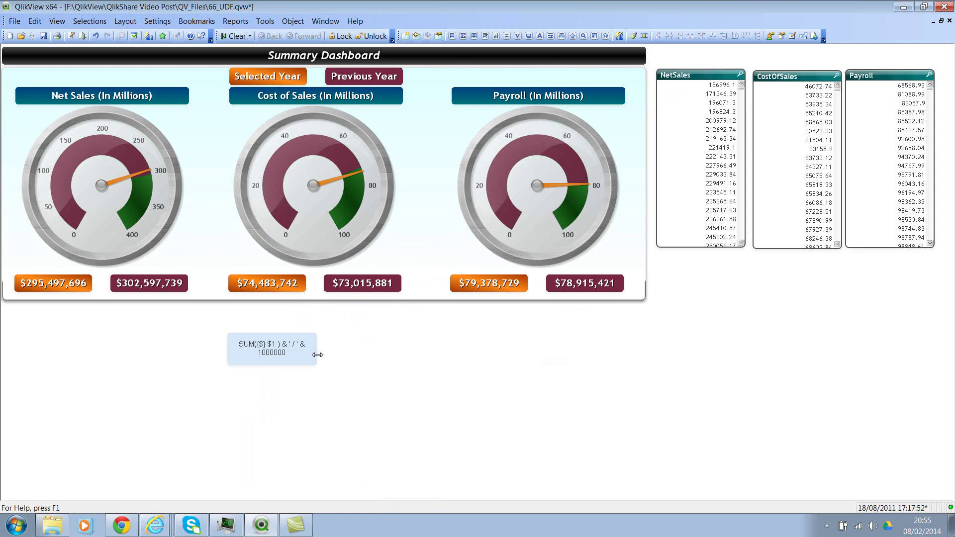
drag(317, 351, 136, 323)
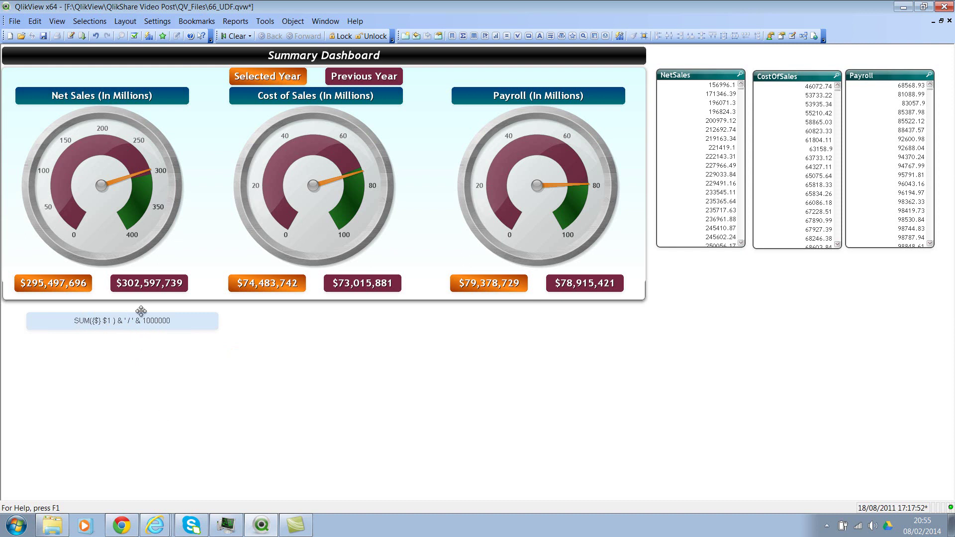
Duplicate the definition text box just below the original and start rewriting its text.
drag(142, 323, 141, 351)
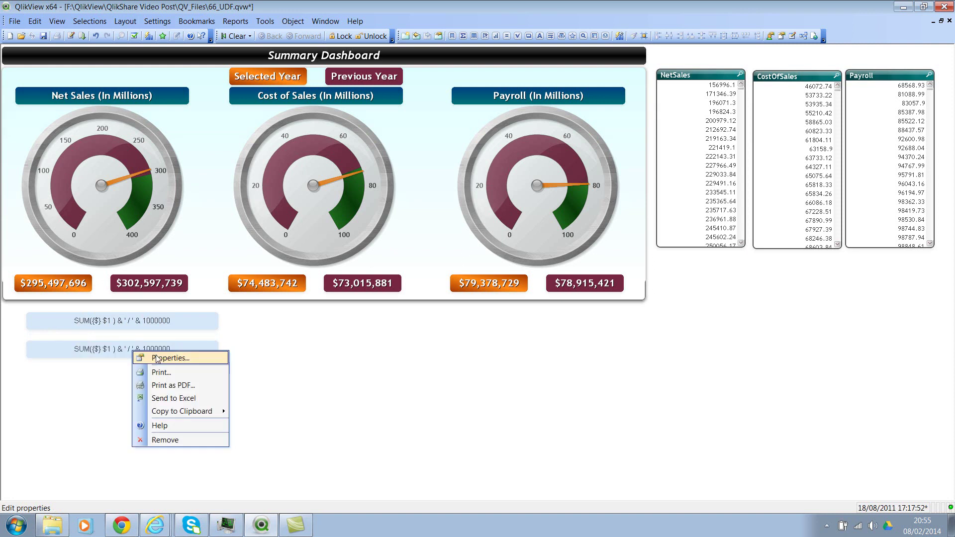
click(156, 359)
key(ctrl+a)
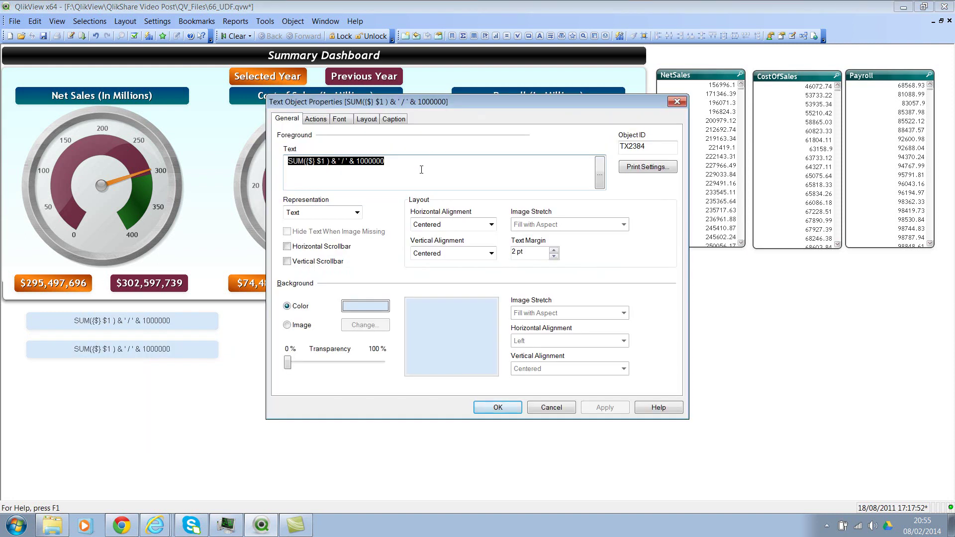
text(=)
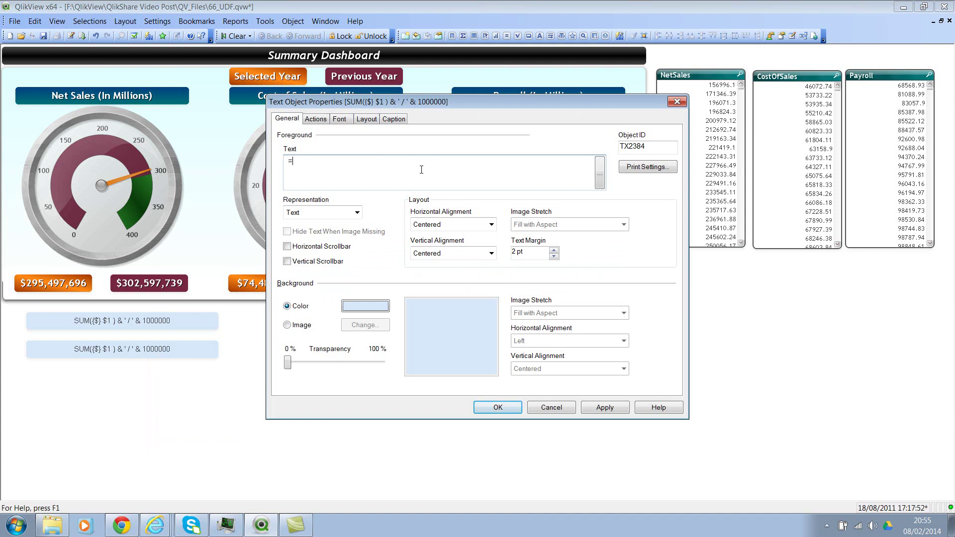
text(udf_CurrentYear(Ne)
key(BackSpace)
key(BackSpace)
key(BackSpace)
key(shift+Home)
key(shift+Right)
text(NetSales)
key(shift+End)
key(ctrl+x)
Set the copy's text to =$(udf_CurrentYear(NetSales)) and apply it.
text(udf)
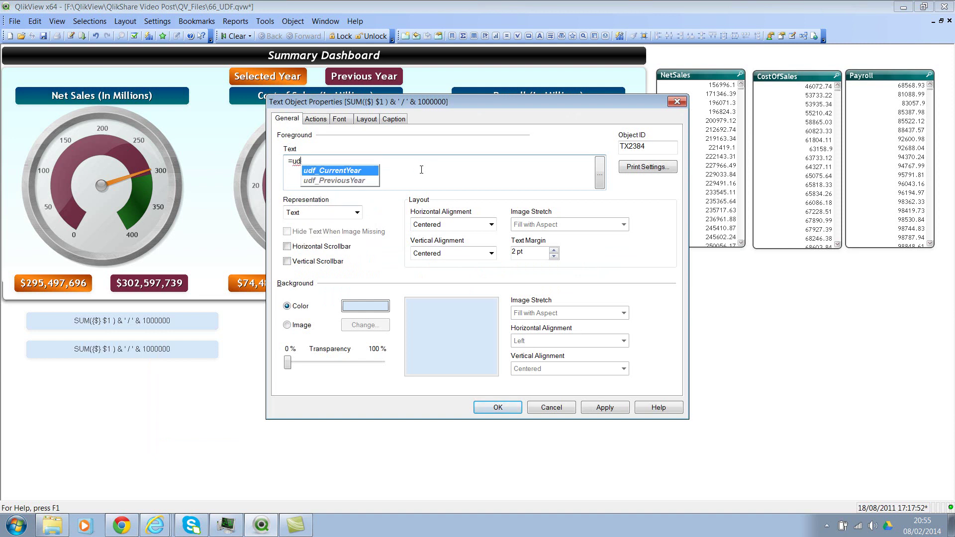
key(Return)
text(()
key(ctrl+v)
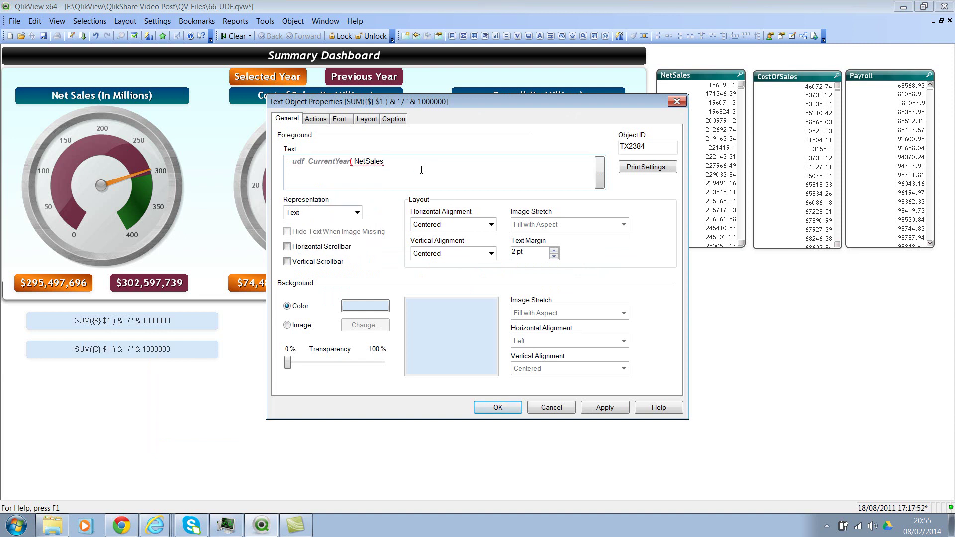
key(ctrl+Left)
key(BackSpace)
text())
text($()
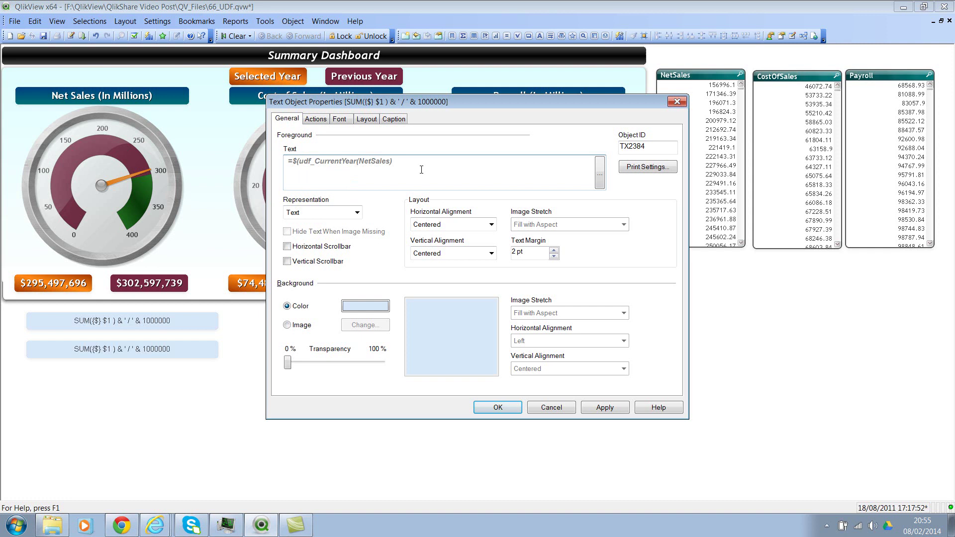
key(End)
text())
click(604, 409)
click(498, 408)
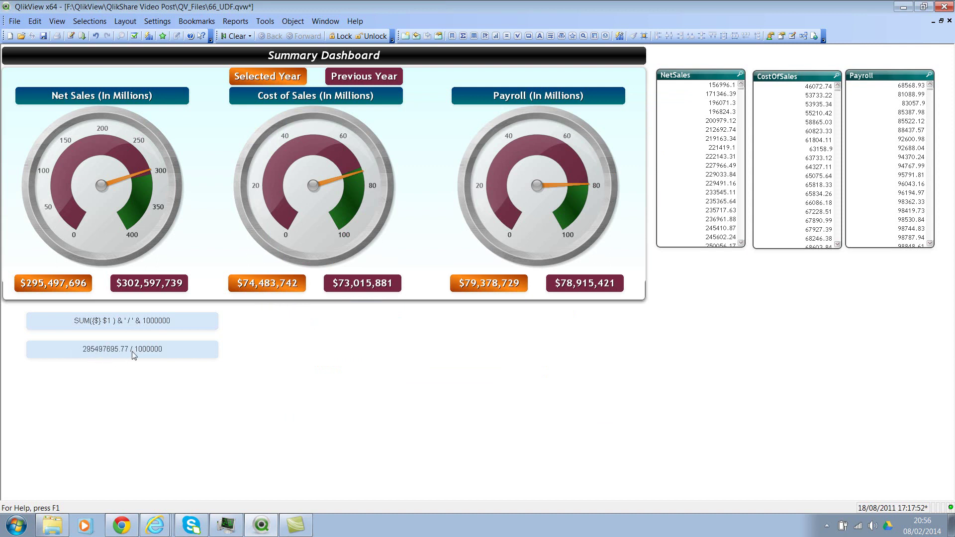
Copy the expansion box rightward as =sum(NetSales) showing 295497695.77, then copy the expansion box below.
drag(128, 349, 344, 350)
right_click(336, 351)
click(373, 357)
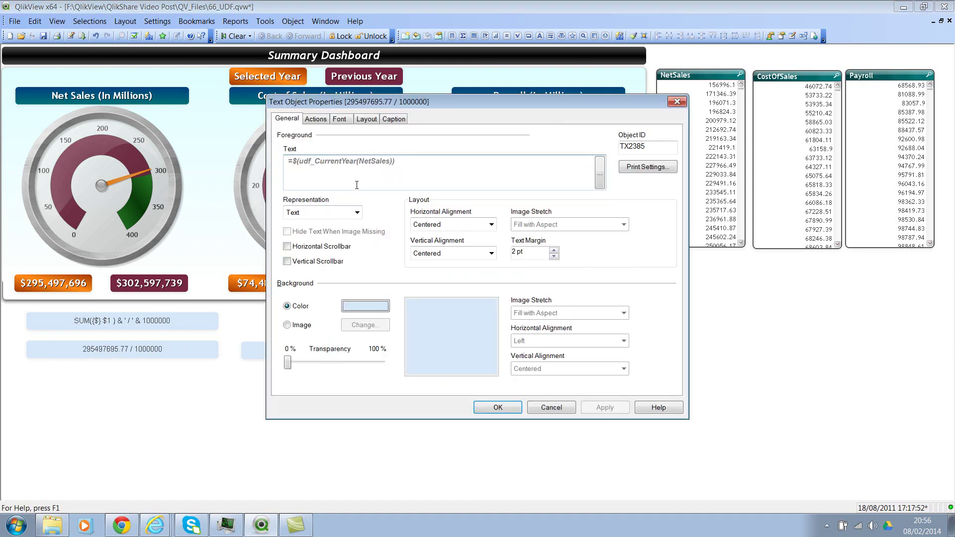
double_click(321, 162)
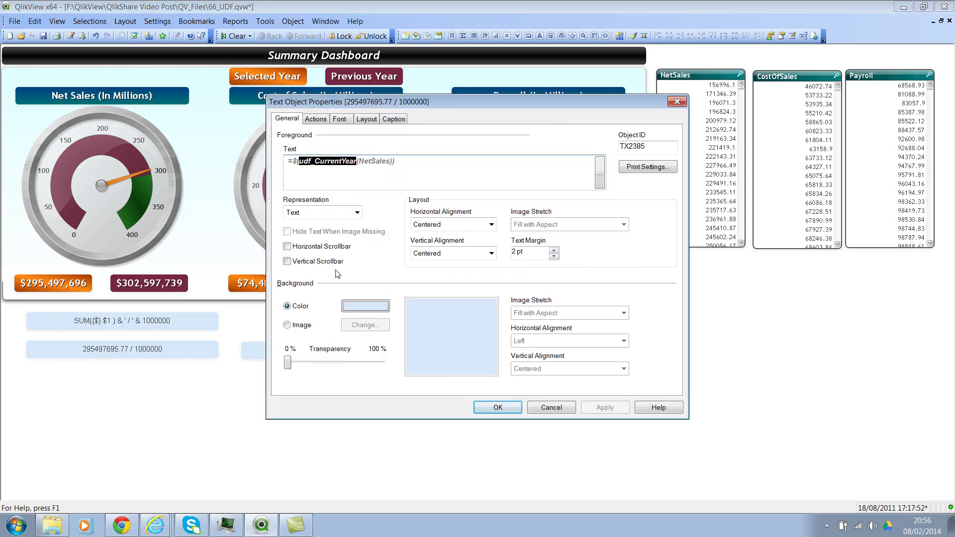
key(BackSpace)
key(BackSpace)
key(BackSpace)
text(sum(NetSales)
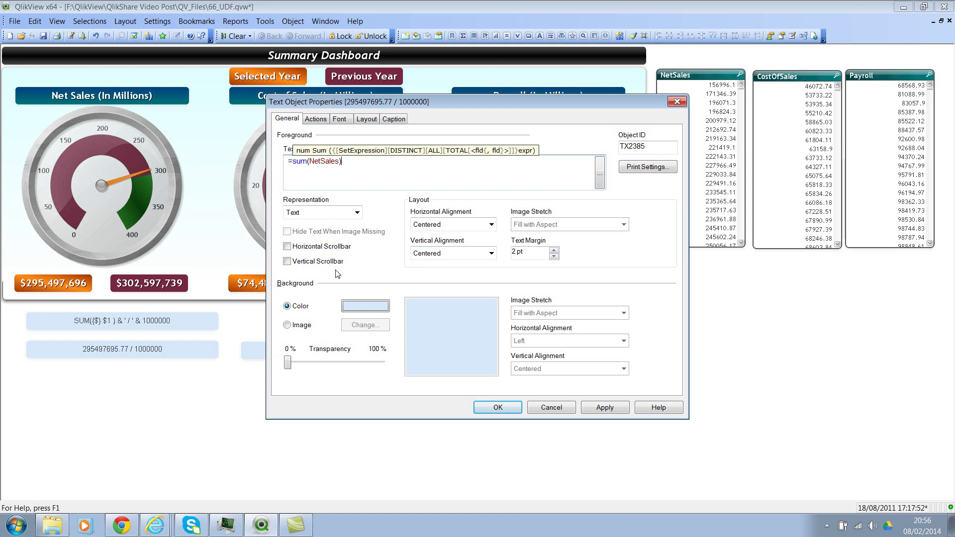
key(End)
key(BackSpace)
click(497, 407)
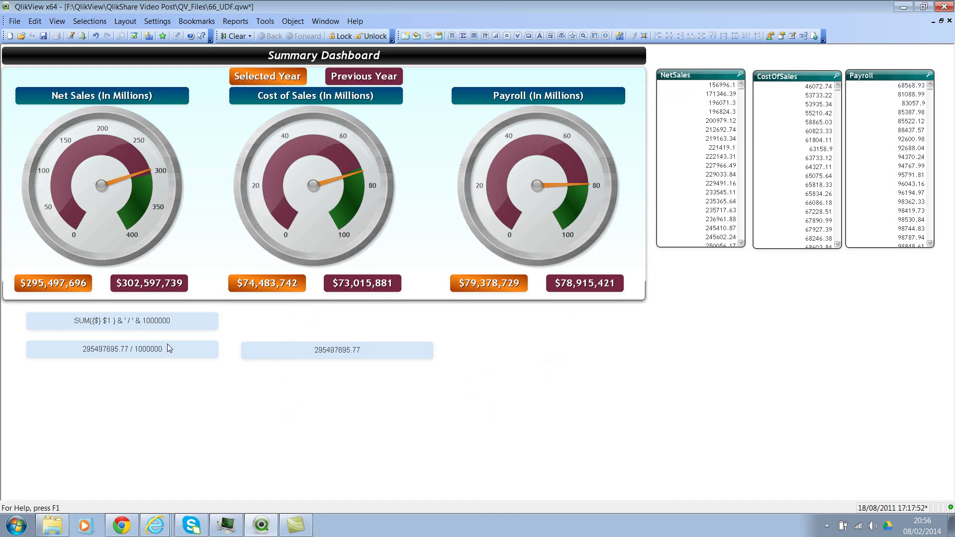
drag(164, 354, 164, 381)
Change the lower copy's text to =$(=$(udf_CurrentYear(NetSales))), so it displays 295.49769577.
right_click(164, 381)
click(179, 384)
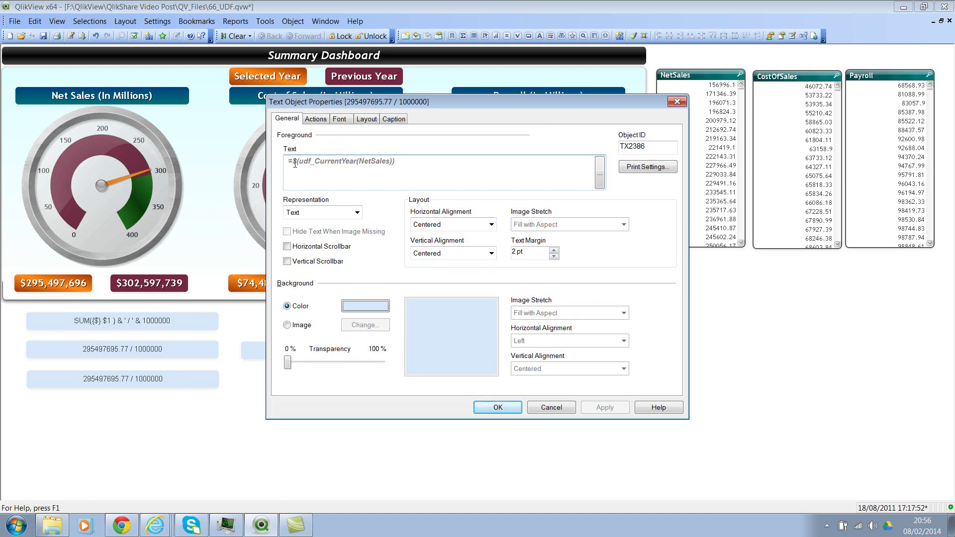
text($()
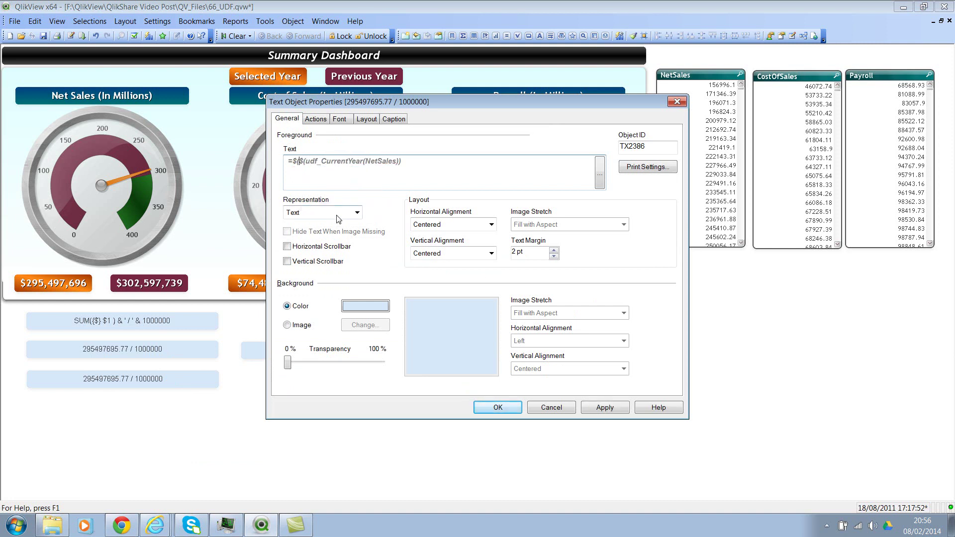
text(=)
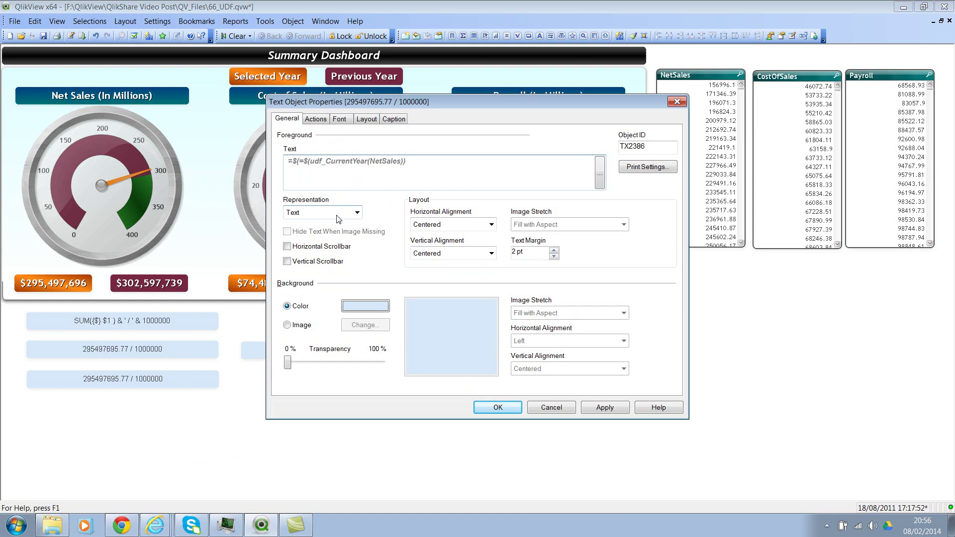
text())
drag(303, 161, 404, 165)
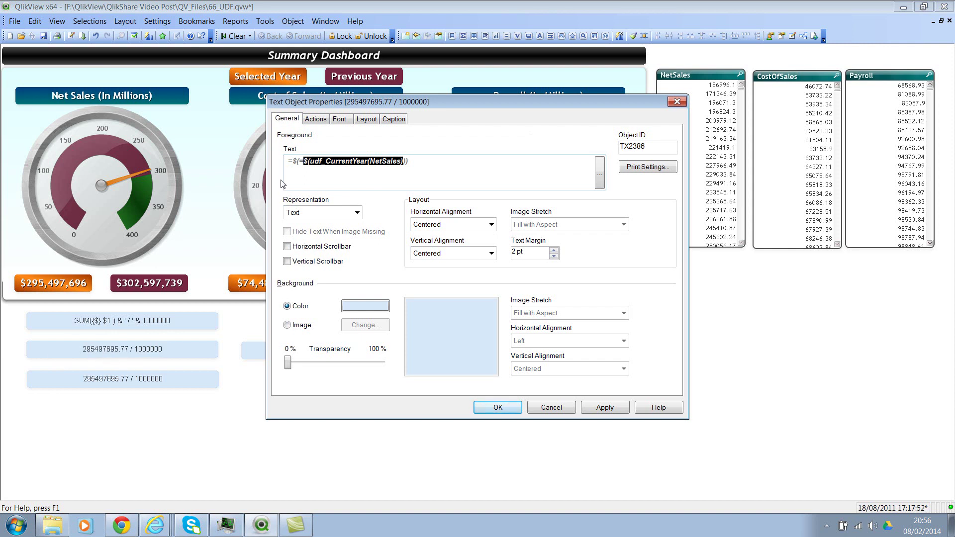
drag(292, 164, 409, 164)
click(492, 414)
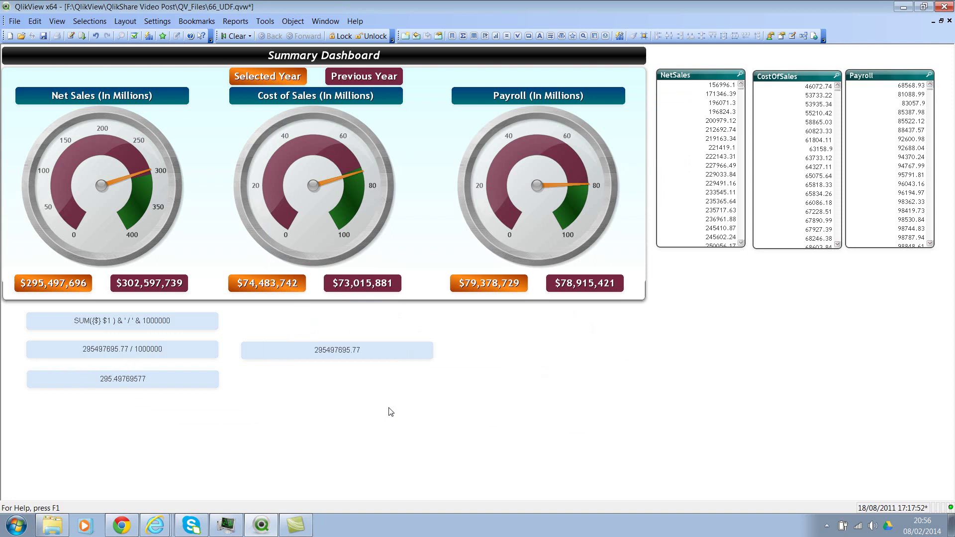
Delete the sum(NetSales) box and copy the three NetSales text boxes into a second column.
right_click(339, 351)
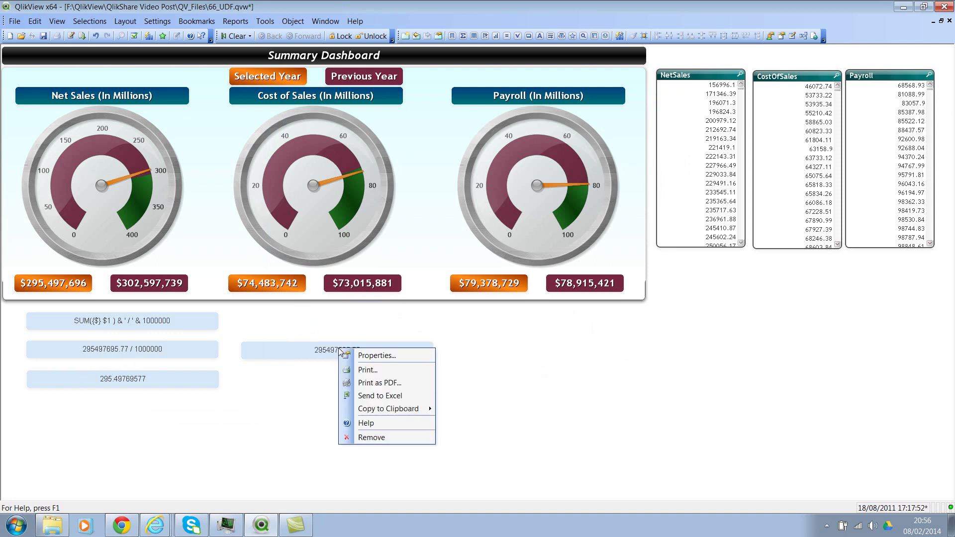
click(385, 437)
click(452, 283)
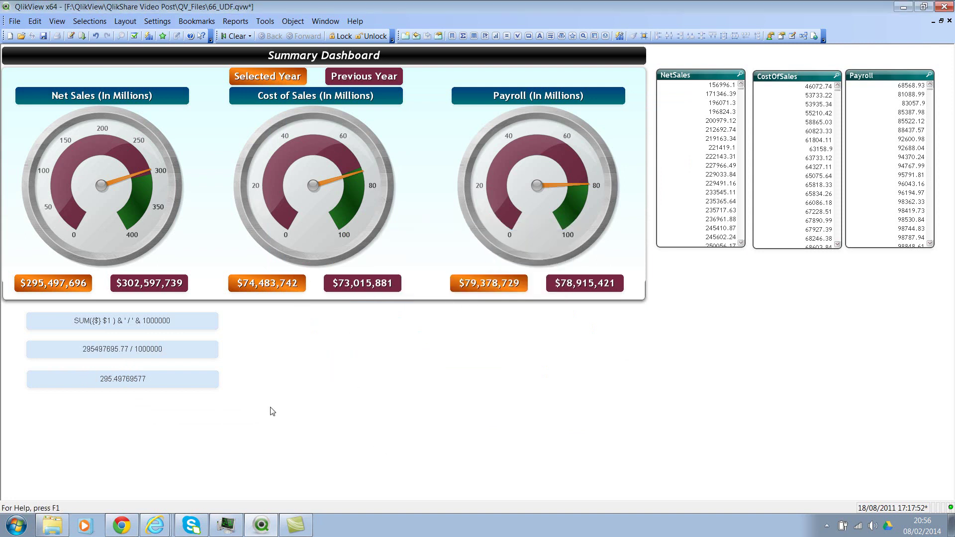
drag(256, 422, 13, 310)
drag(86, 321, 297, 319)
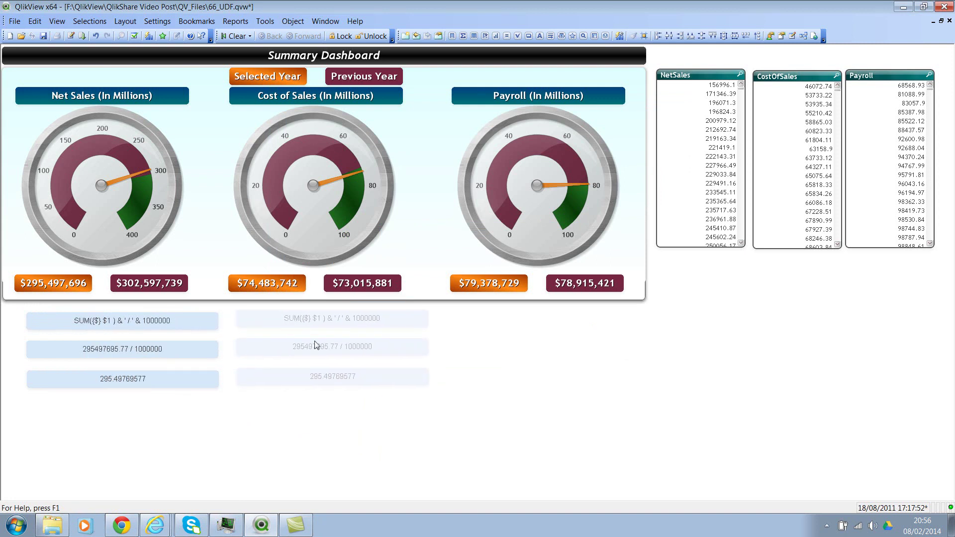
Switch the copied middle box from NetSales to CostOfSales, showing 74483742.07 / 1000000.
right_click(360, 349)
click(378, 352)
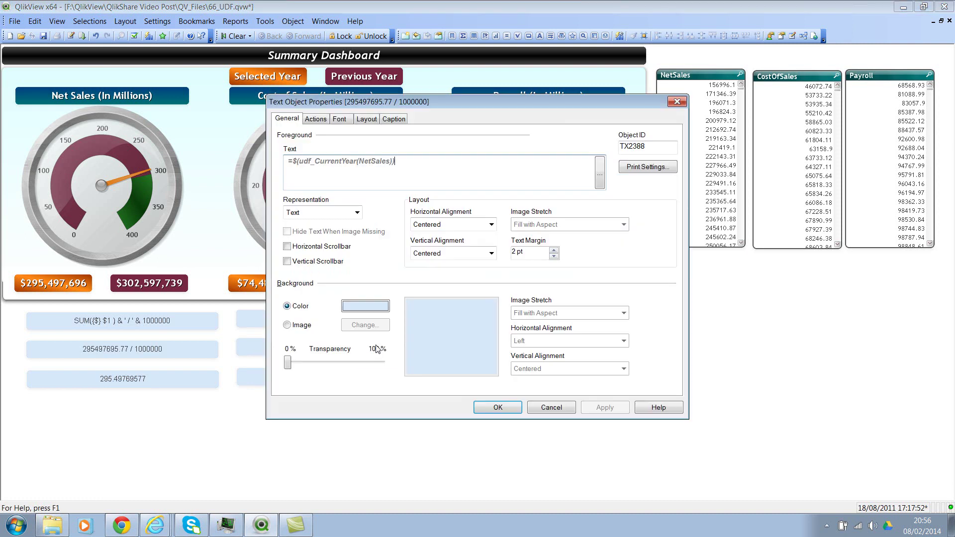
double_click(374, 161)
drag(408, 102, 435, 151)
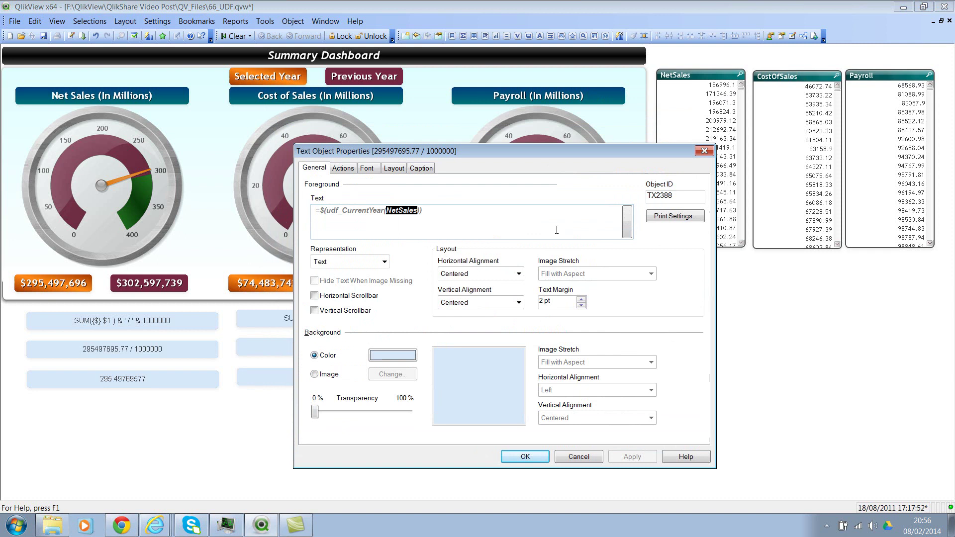
text(Cost)
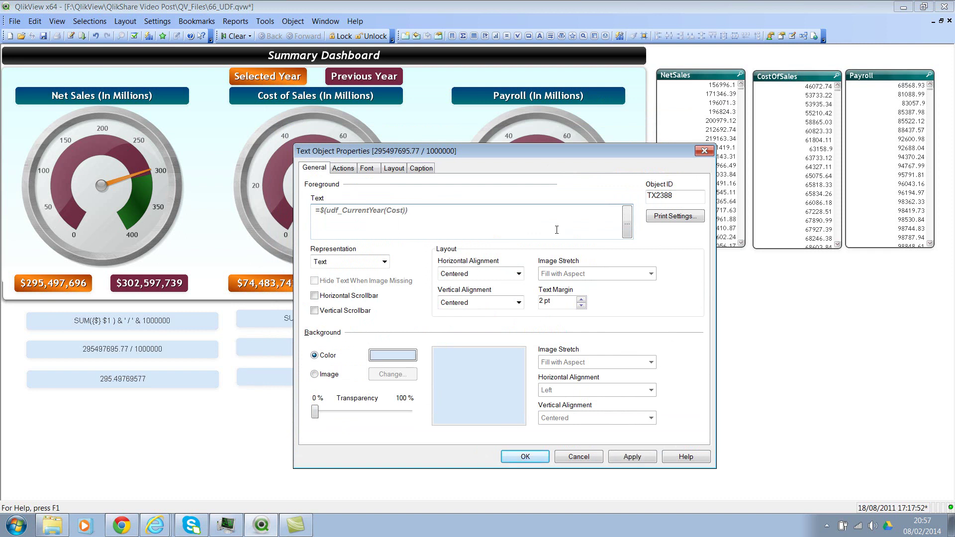
text(OfSales)
click(527, 456)
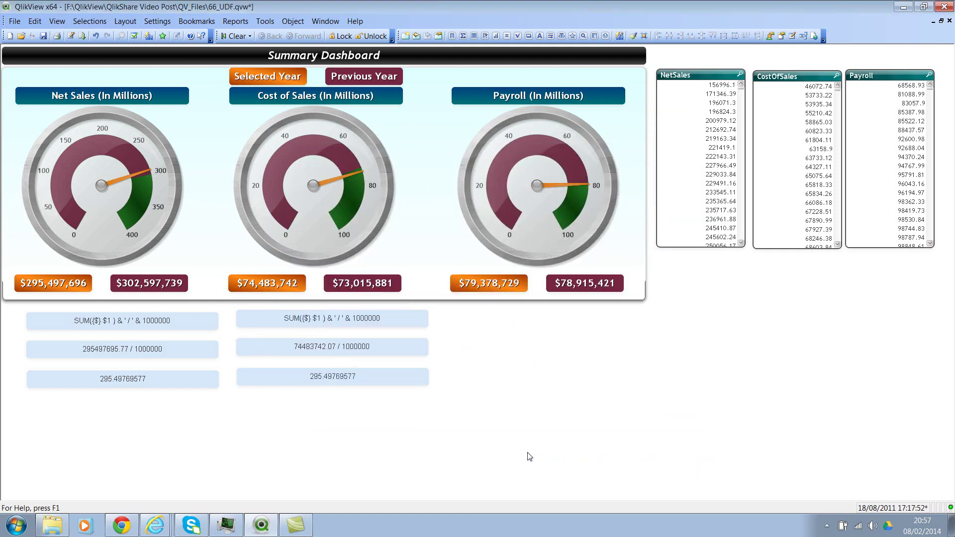
Replace NetSales with CostOfSales in the second column's bottom box, giving 74.48374207.
right_click(343, 379)
click(367, 387)
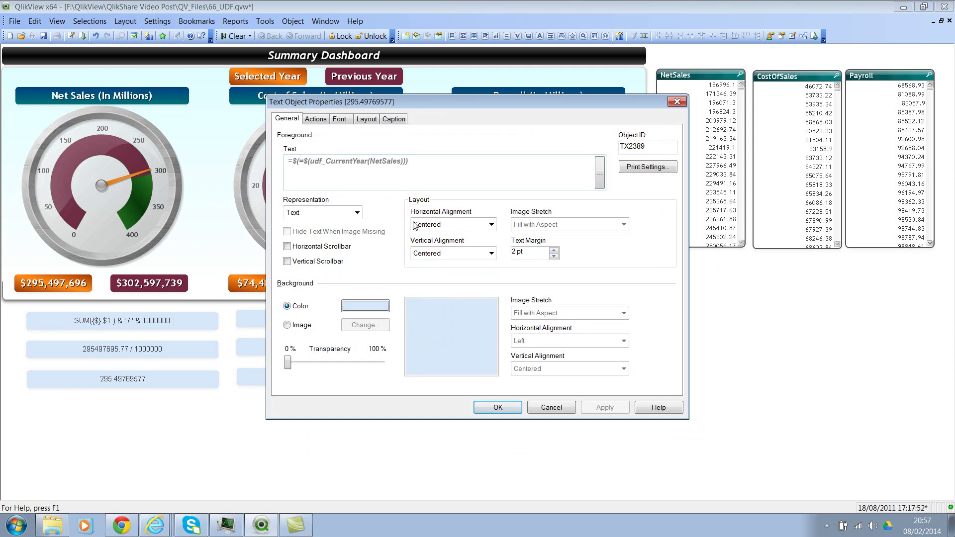
double_click(378, 162)
text(Cost)
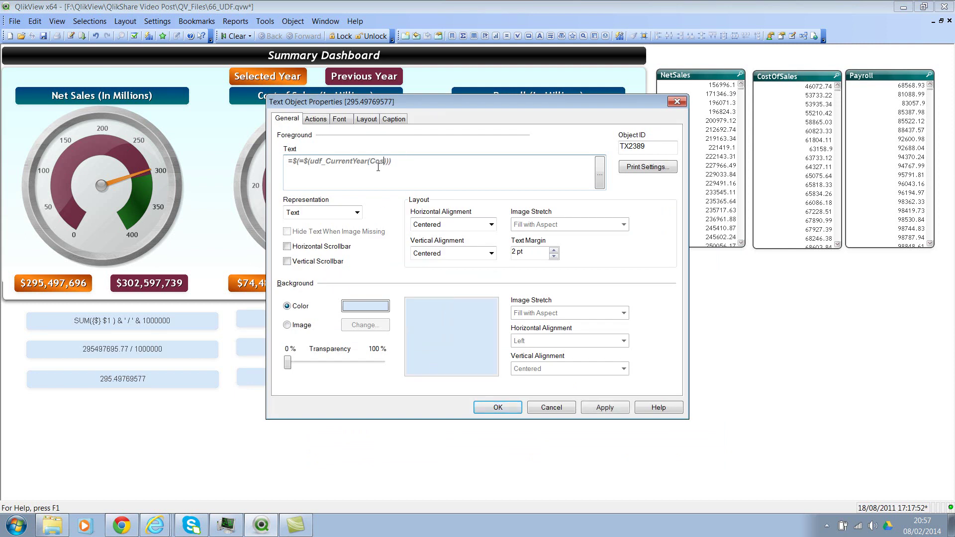
text(OfSales)
click(497, 407)
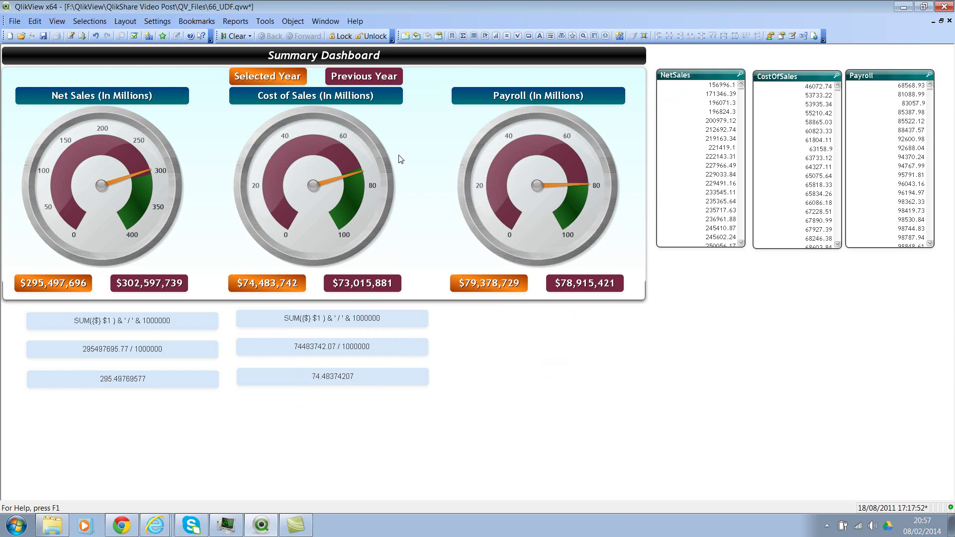
mouse_move(326, 181)
Copy the second column into a third and switch its middle box to Payroll (79378729.35 / 1000000).
drag(470, 447, 198, 308)
drag(470, 436, 455, 316)
right_click(537, 348)
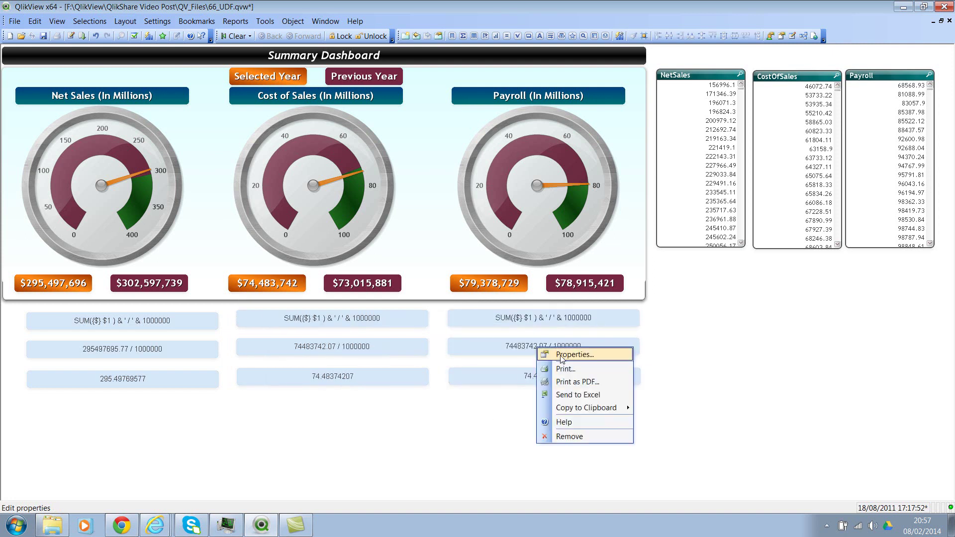
click(562, 355)
double_click(382, 162)
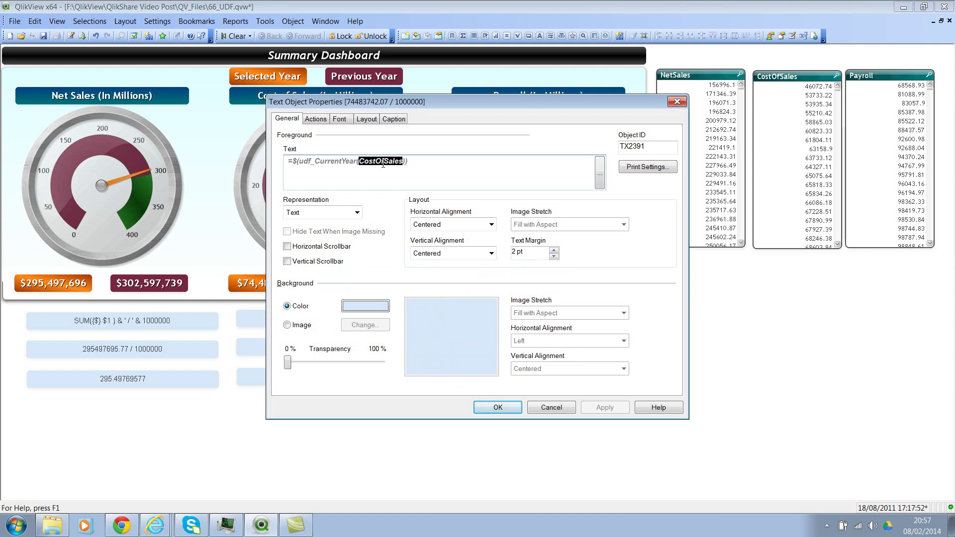
text(Payroll)
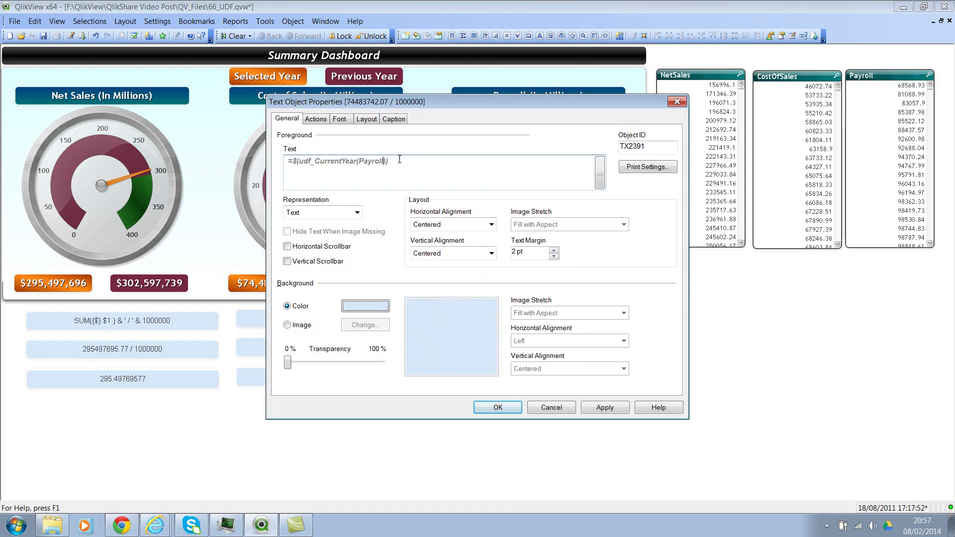
double_click(368, 161)
click(476, 407)
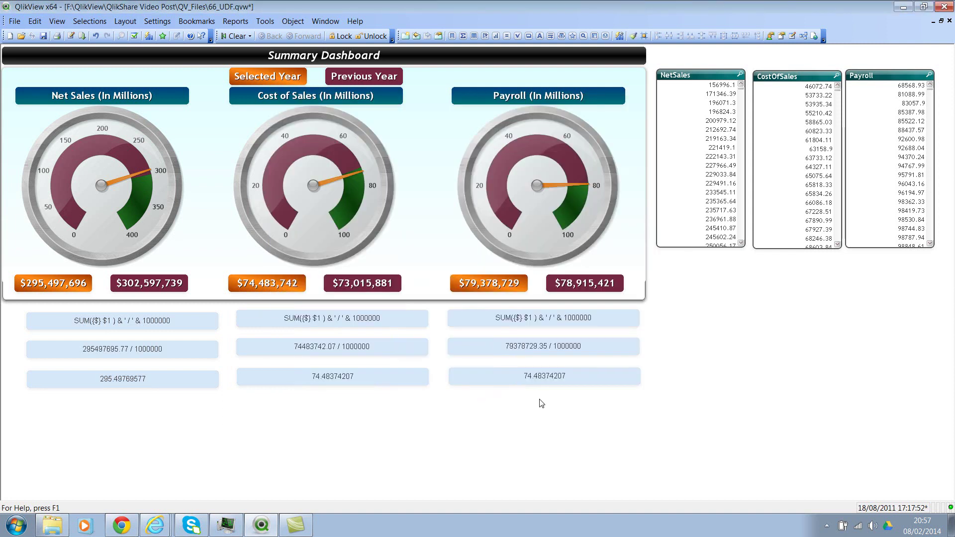
Confirm the third column's bottom box so it evaluates Payroll, showing 79.37872935.
right_click(546, 379)
click(552, 383)
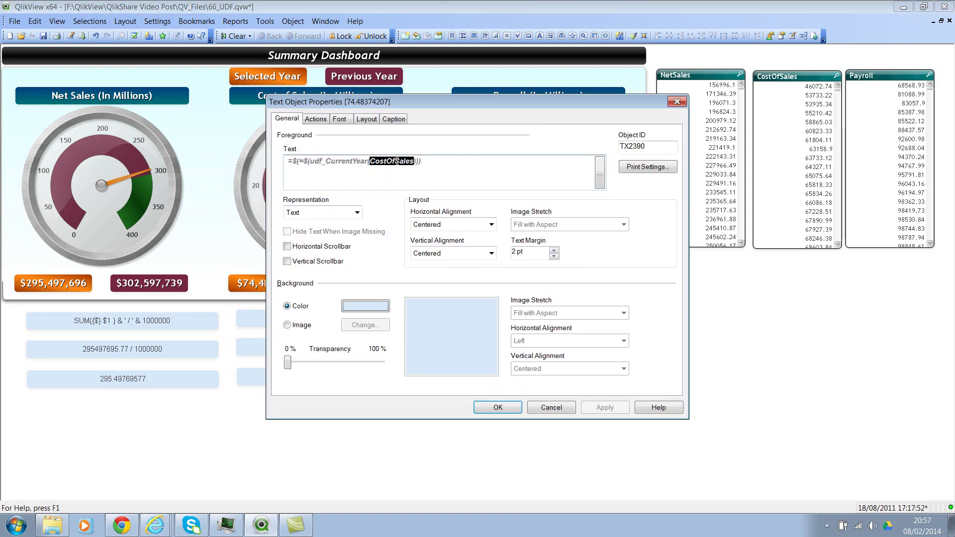
click(497, 408)
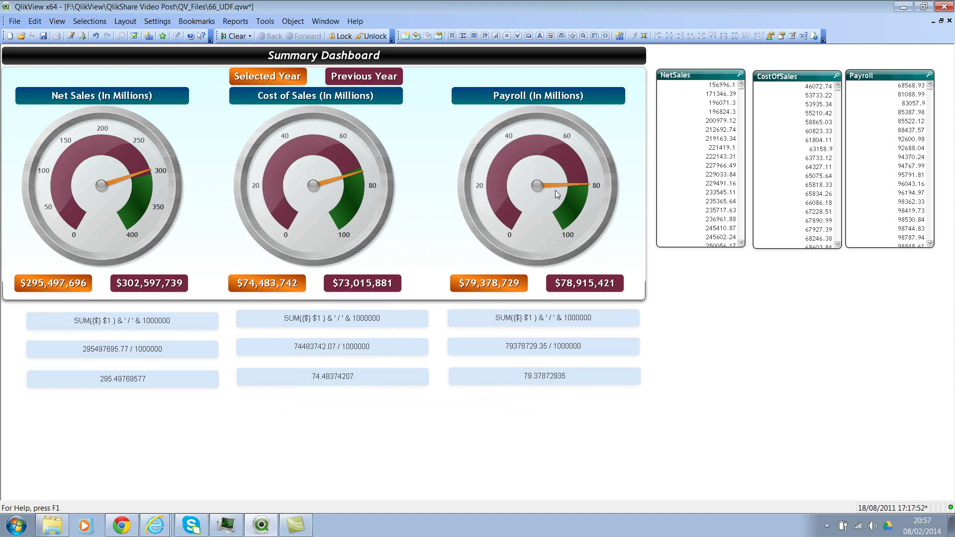
mouse_move(556, 194)
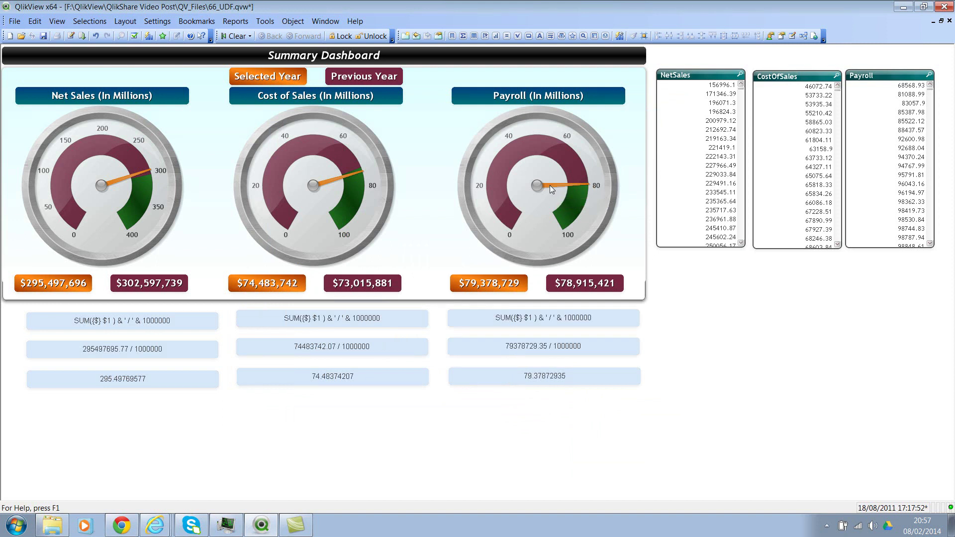